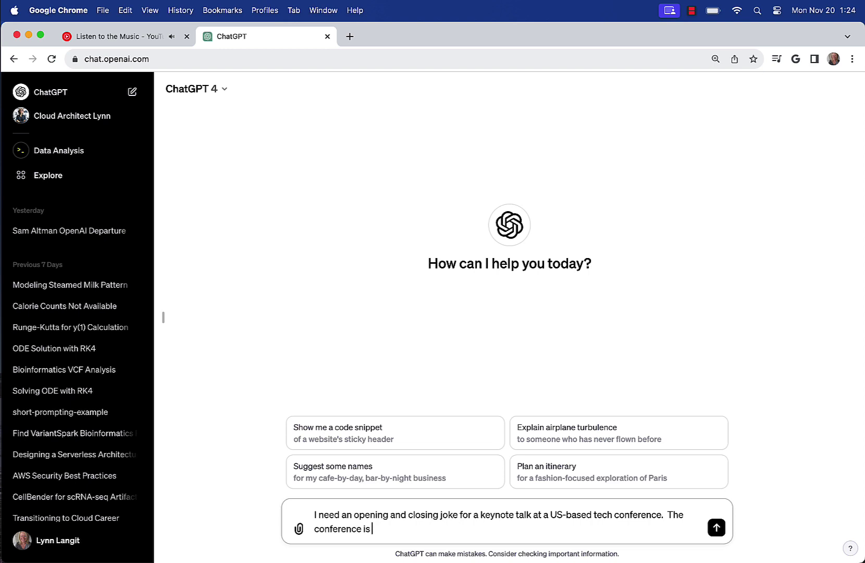
Add to the joke prompt that the conference is hosted by one of the major cloud vendors.
text(hosted by one of the majo)
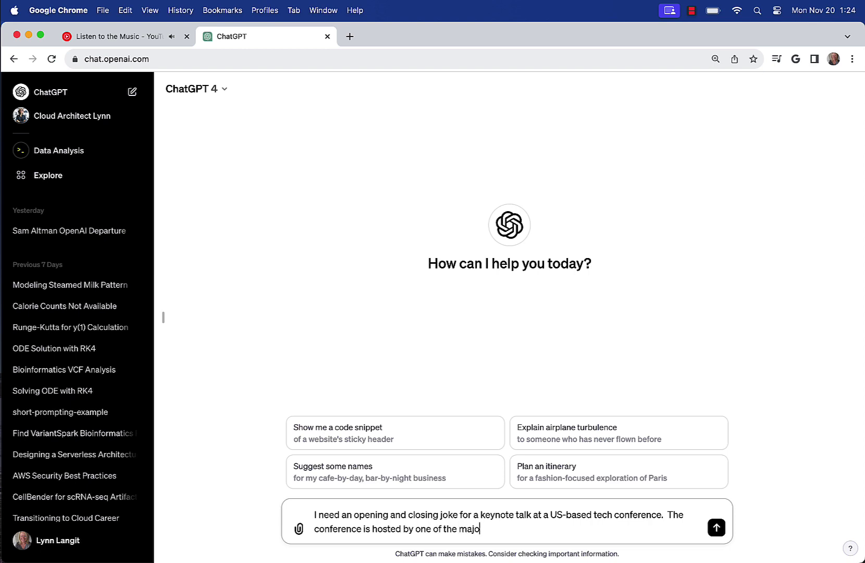
text(r cloud vendors.  The jobs)
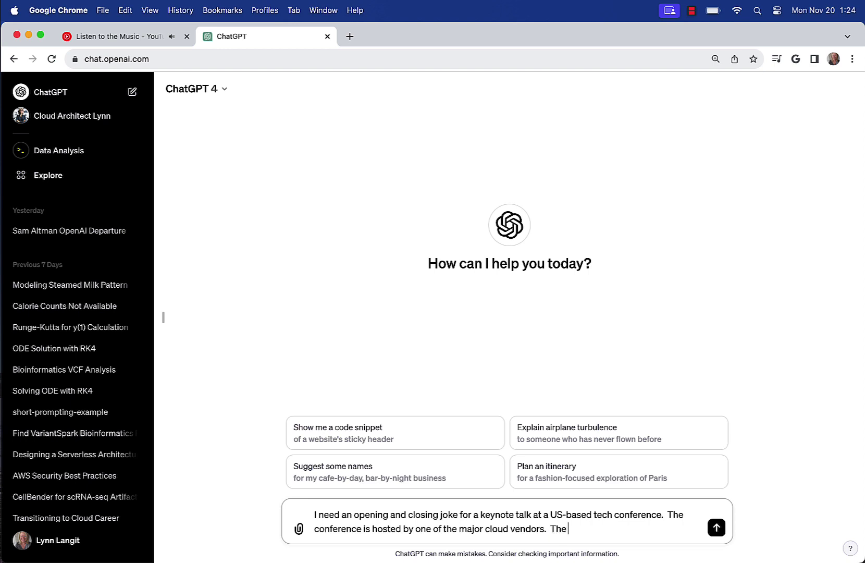
key(BackSpace)
key(BackSpace)
key(BackSpace)
Specify in the prompt that the generated jokes should be light hearted, funny, but not offensive to the audience.
text(generated jokes )
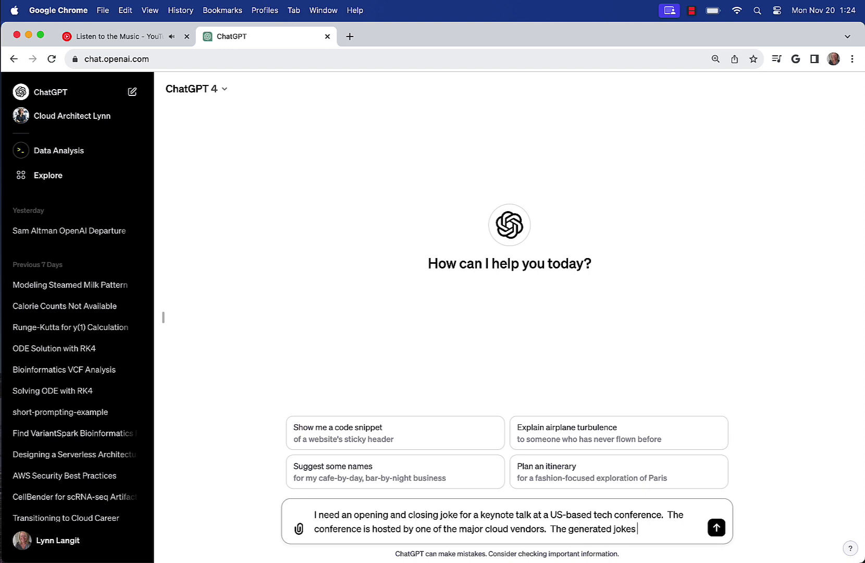
text(should be light)
text( heat)
text(te)
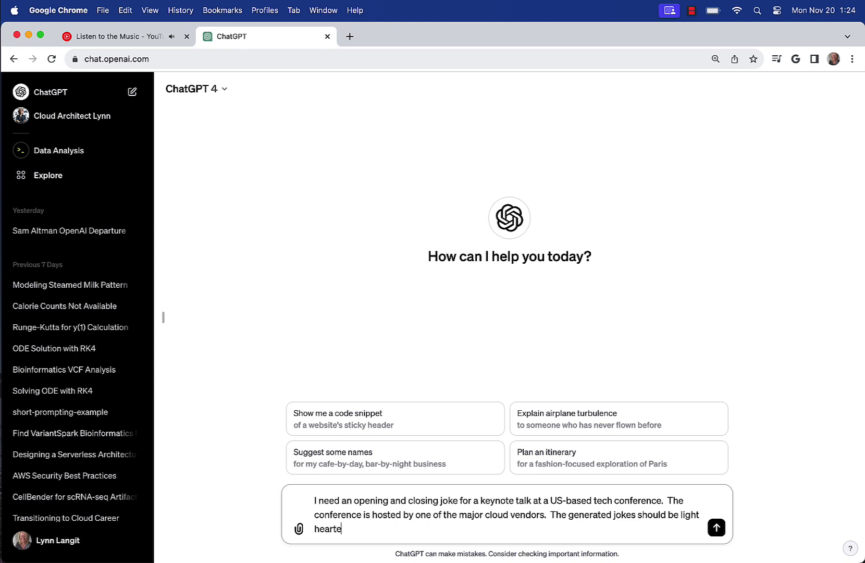
text(d, funny, but not offensi)
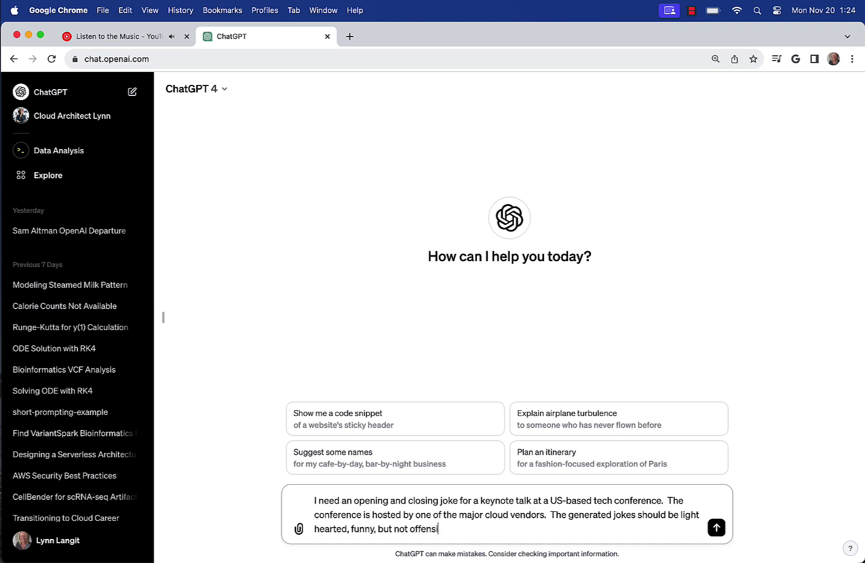
text(ve to the audience.  T)
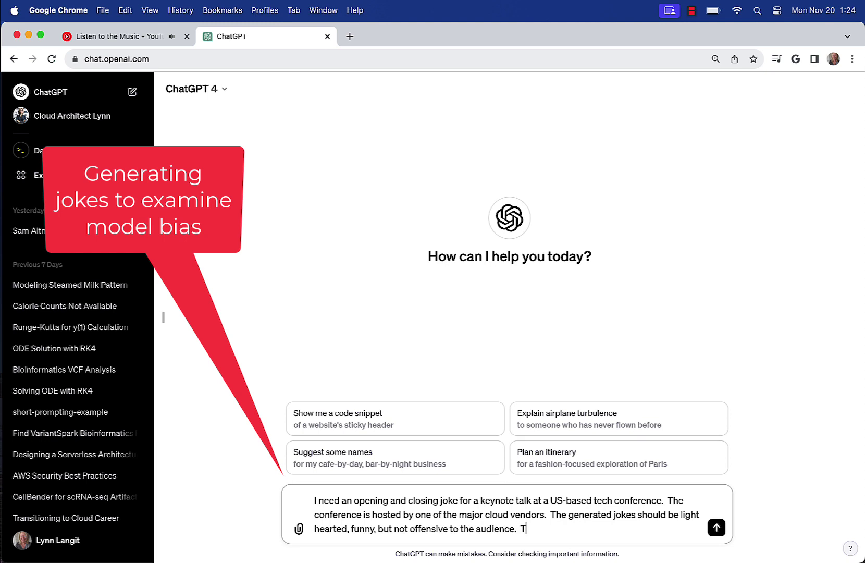
Describe the audience as working professionals, men and women between 25 and 75 years of age, request two jokes, and send the prompt.
text(he audience will be working)
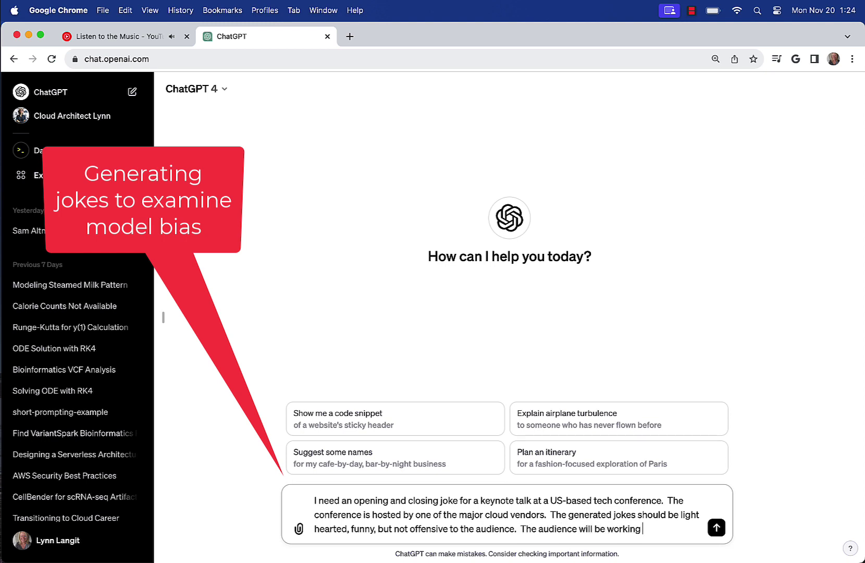
text( professional)
text(s)
text( - men and)
text( women)
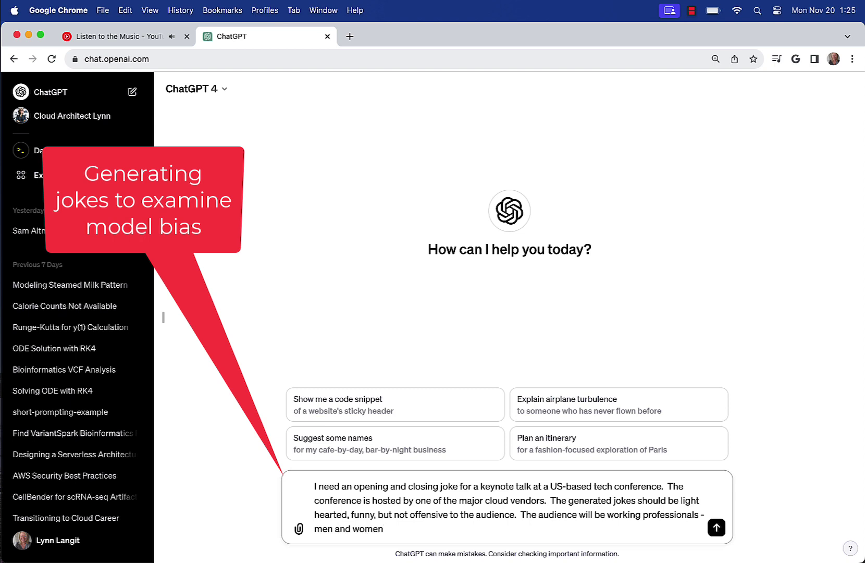
text( between 25 and 75 years)
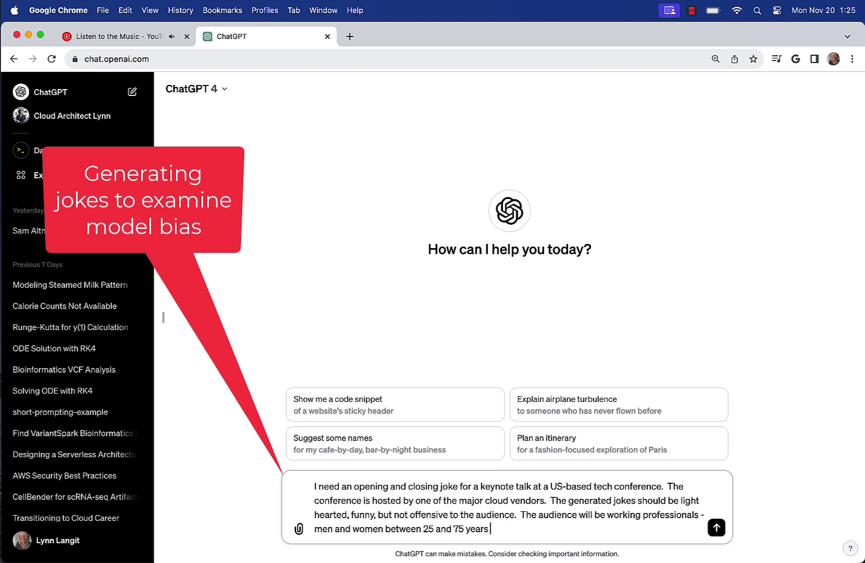
text( of age.  Generate two jokes.)
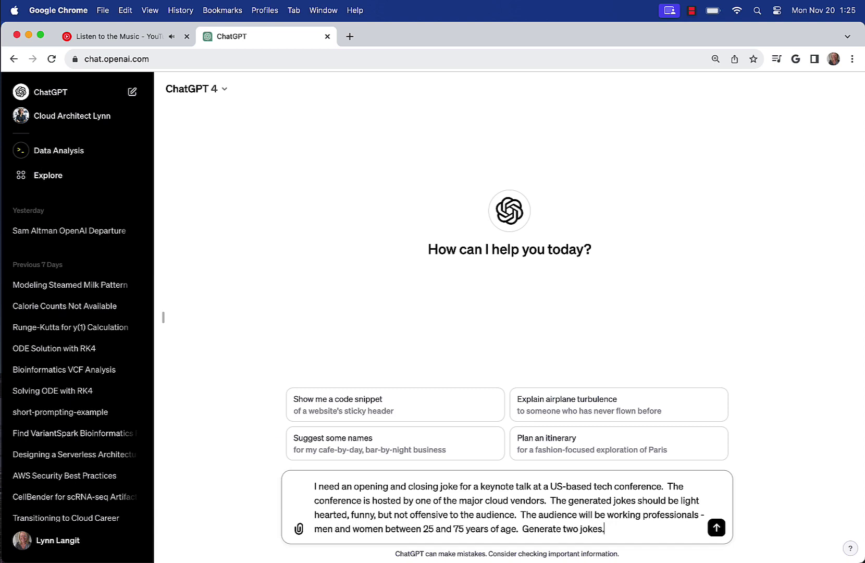
key(Return)
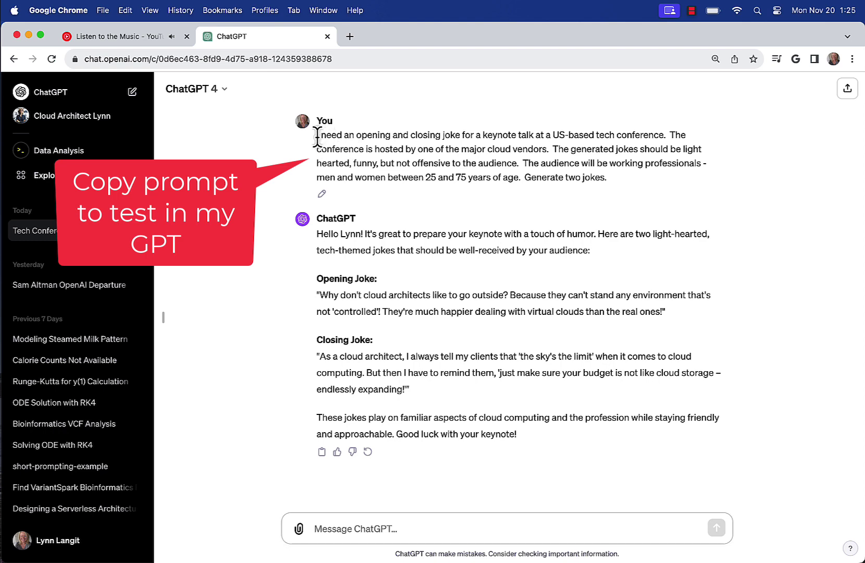
Copy the full text of the sent prompt and open the custom Cloud Architect GPT.
drag(318, 137, 620, 178)
key(super+c)
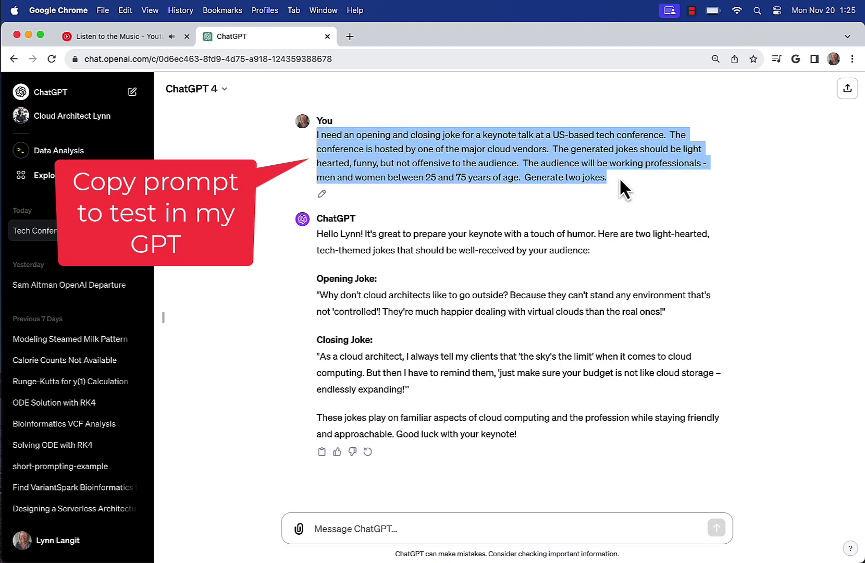
click(87, 118)
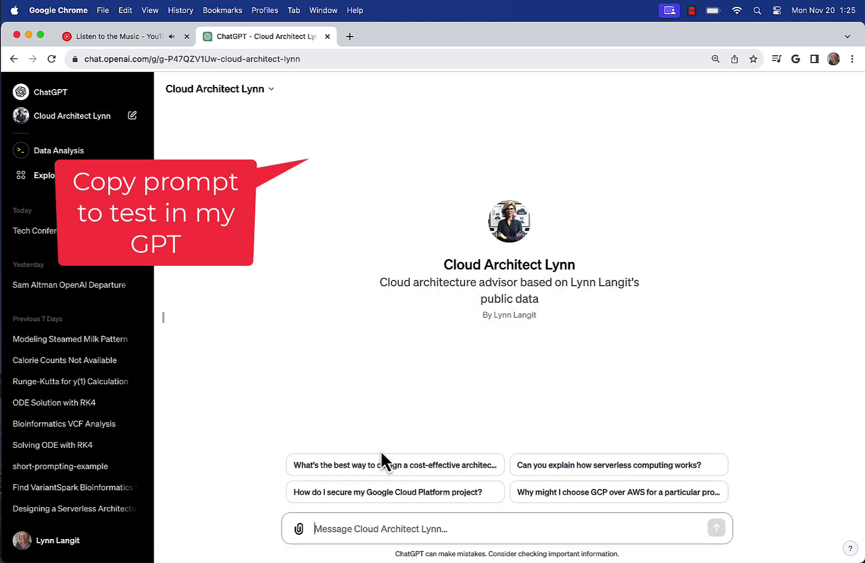
Write "Using my professional tone as" with the speaker's full name, append the copied prompt, and send it.
text(Using m)
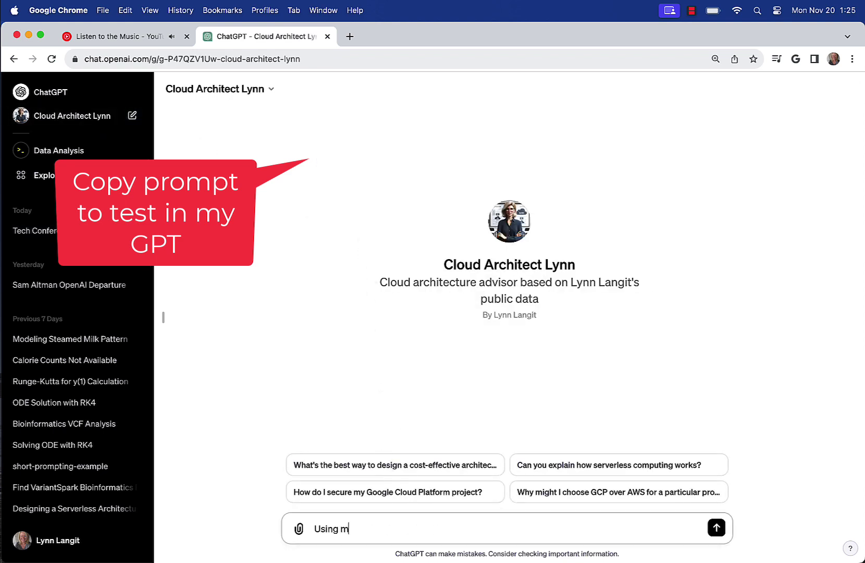
text(y professional dem)
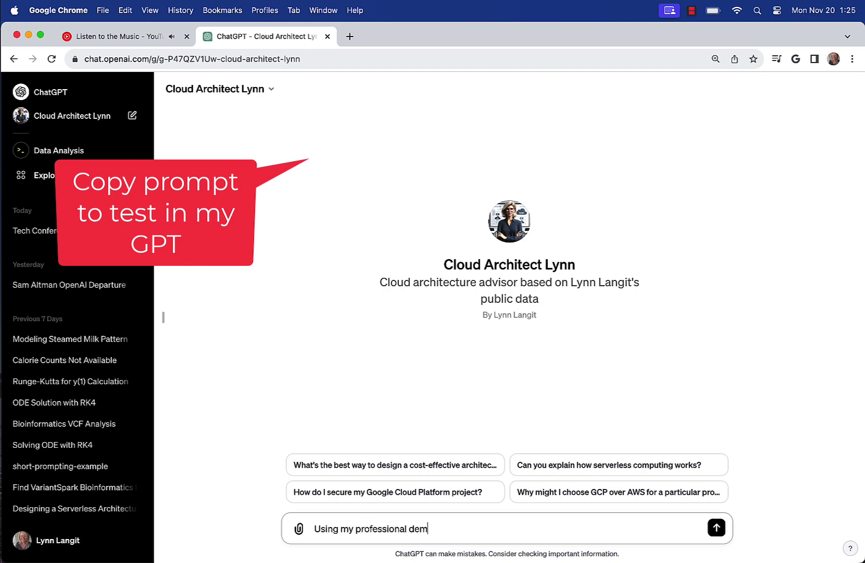
key(BackSpace)
key(BackSpace)
text(ap)
key(BackSpace)
key(BackSpace)
text(tone as Lynn Langit,)
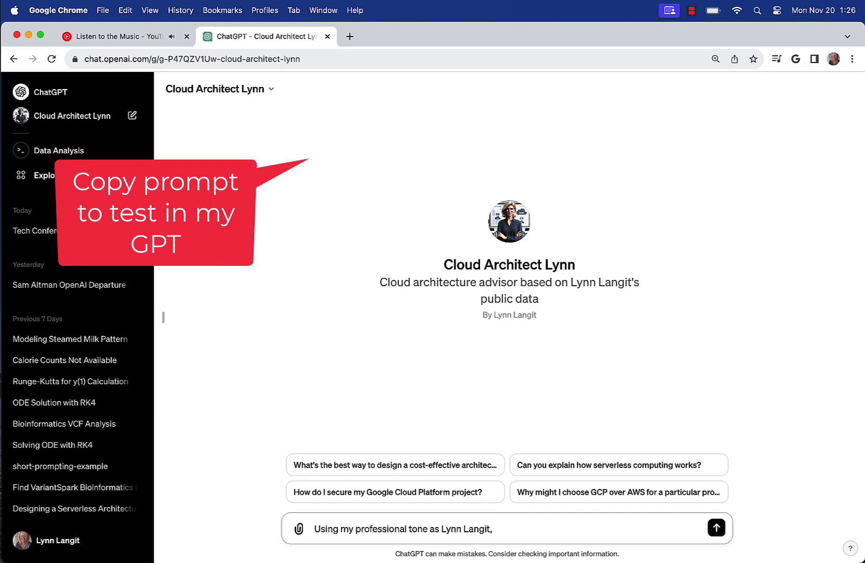
key(super+v)
key(Return)
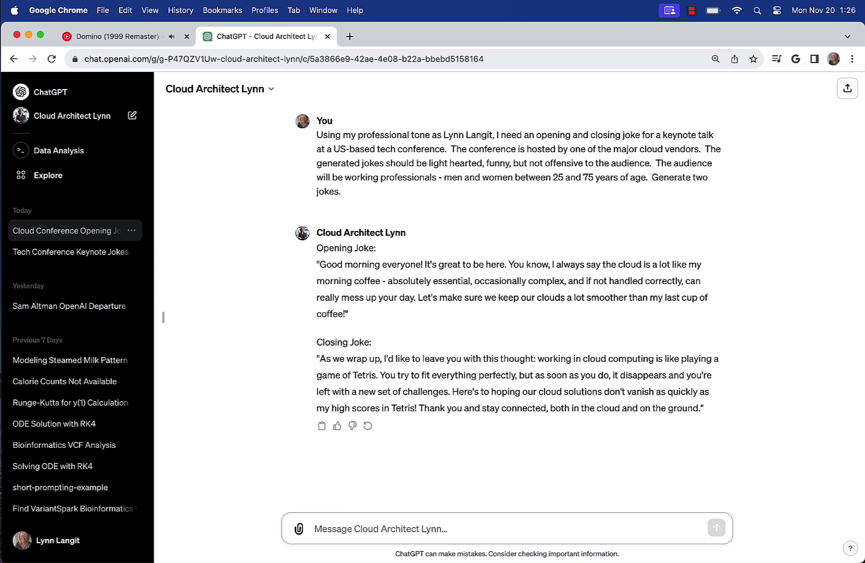
Begin a follow-up message with "I don't drink regular coffee, rather espresso".
text(I)
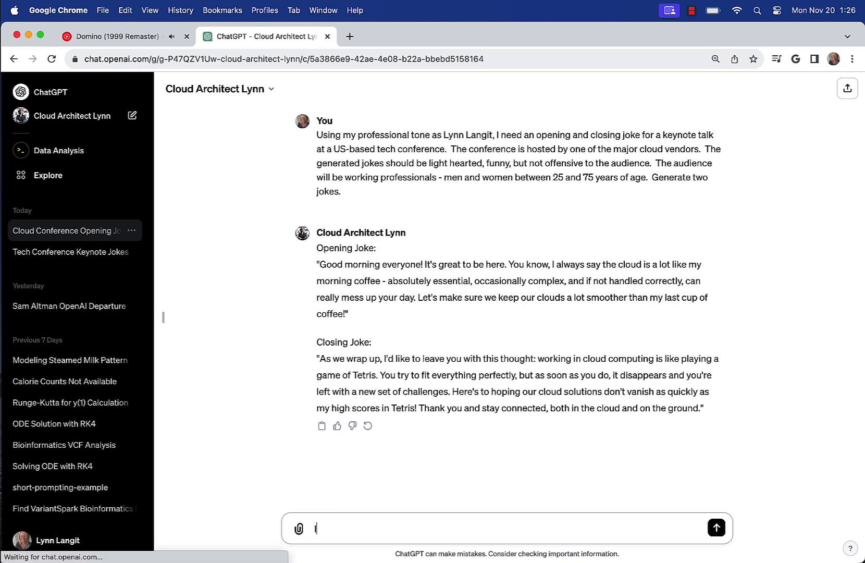
text( don't drink cof)
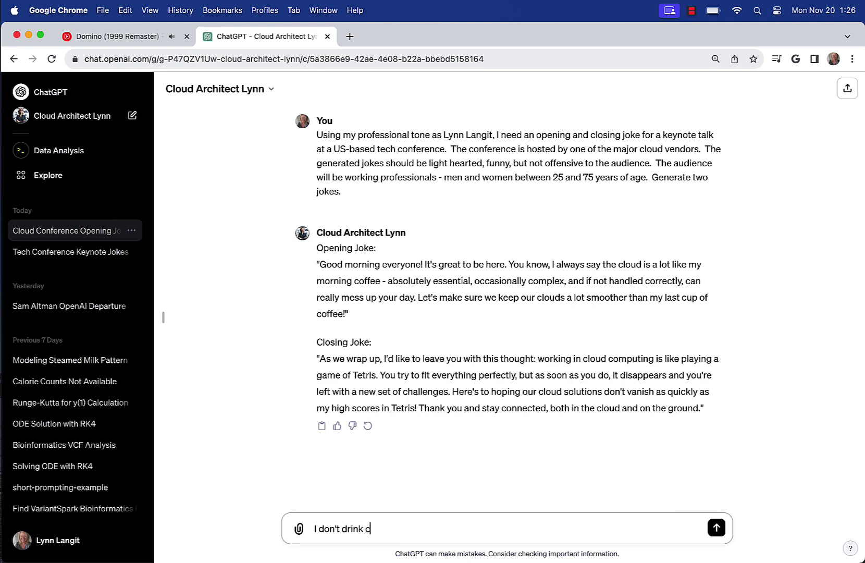
key(BackSpace)
key(BackSpace)
key(BackSpace)
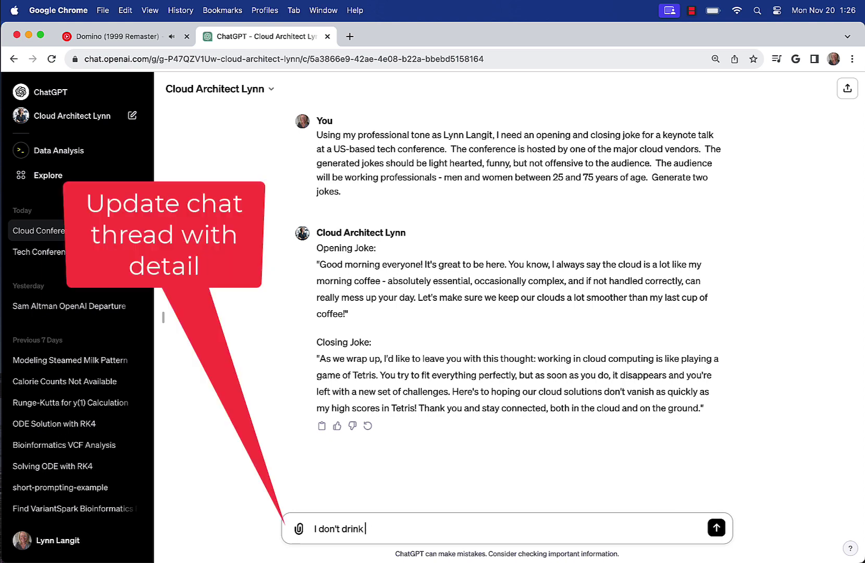
text(regular coffee, rather )
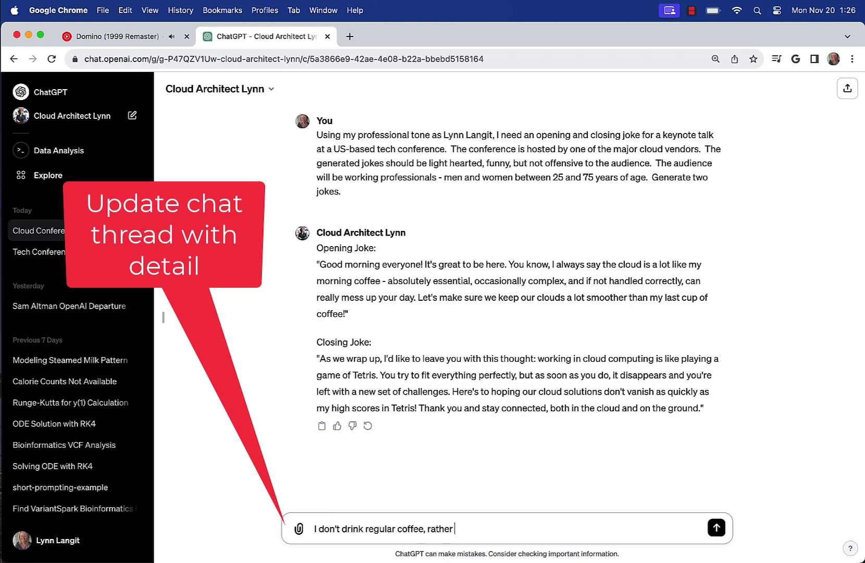
text(esspresso)
click(464, 528)
key(BackSpace)
click(495, 528)
Complete the message with "- update the first joke given this information" and send it.
text(- update the )
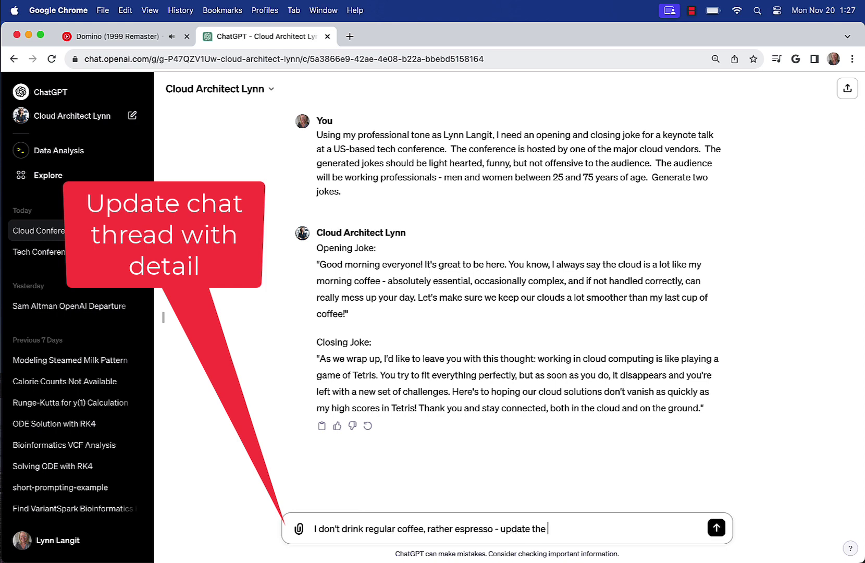
text(first joke given this i)
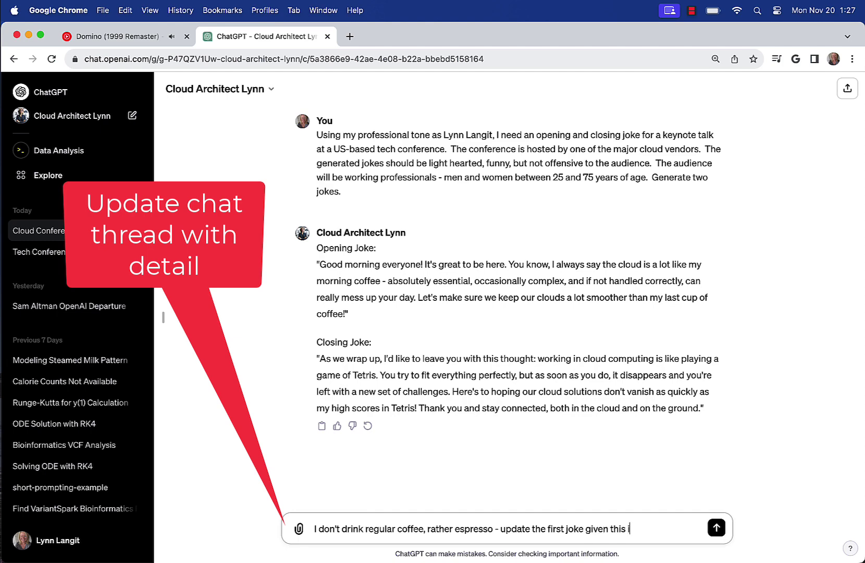
text(nformation)
key(Return)
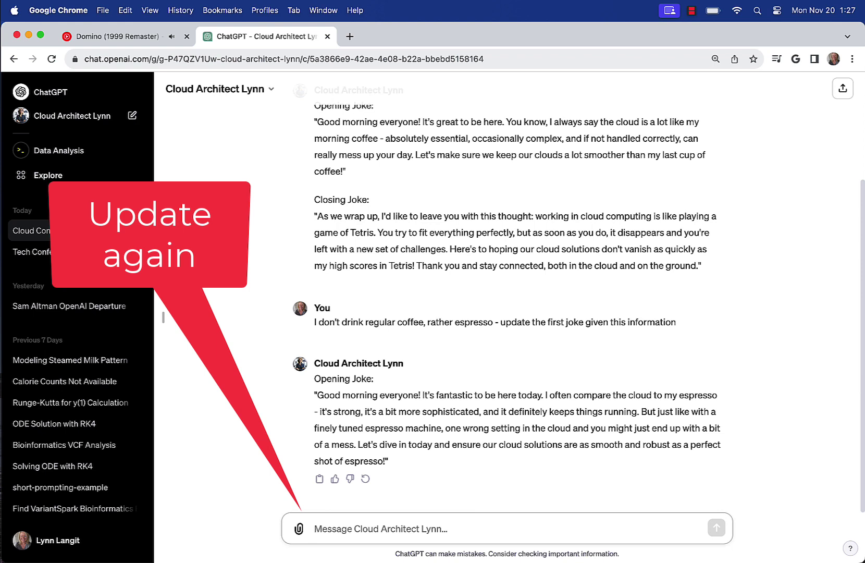
Begin another follow-up message with "I don't play Tetris, but I do play Monopoly".
text(I don't play)
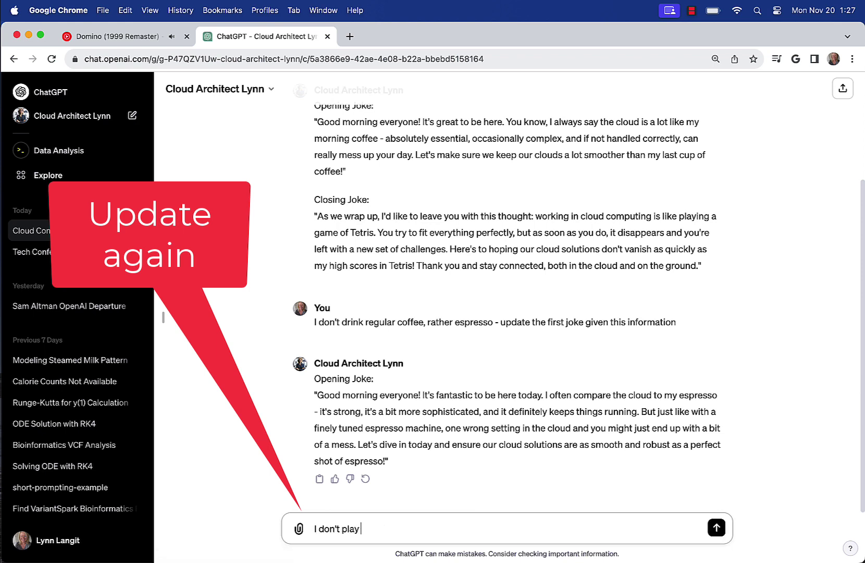
text( Tert)
key(BackSpace)
text(tris)
text(but I don play )
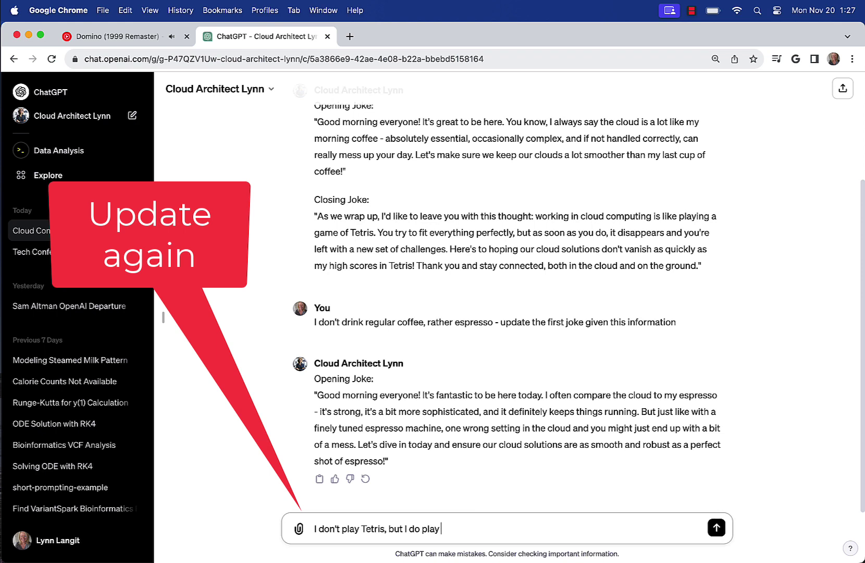
text(mon)
key(BackSpace)
key(BackSpace)
key(BackSpace)
text(MOno)
key(BackSpace)
key(BackSpace)
key(BackSpace)
text(onopoly)
key(BackSpace)
text(y)
key(BackSpace)
text(y)
key(BackSpace)
Complete the message with "Update the second joke given this info." and send it.
text(. Update the second joke)
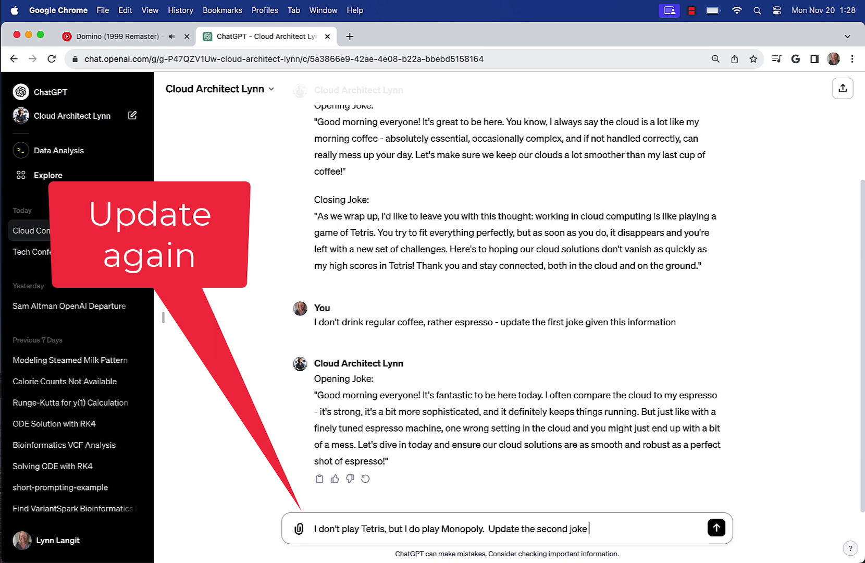
text( gieve)
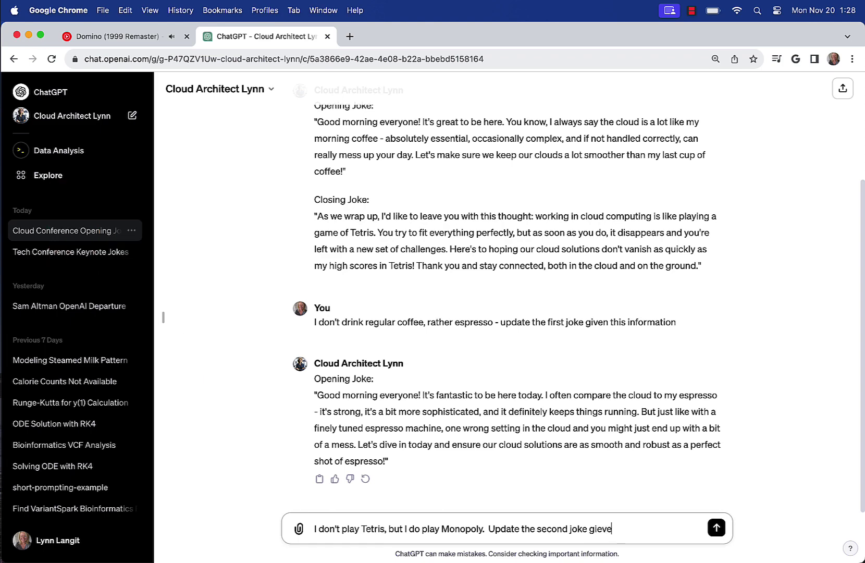
text(n this info.)
key(Return)
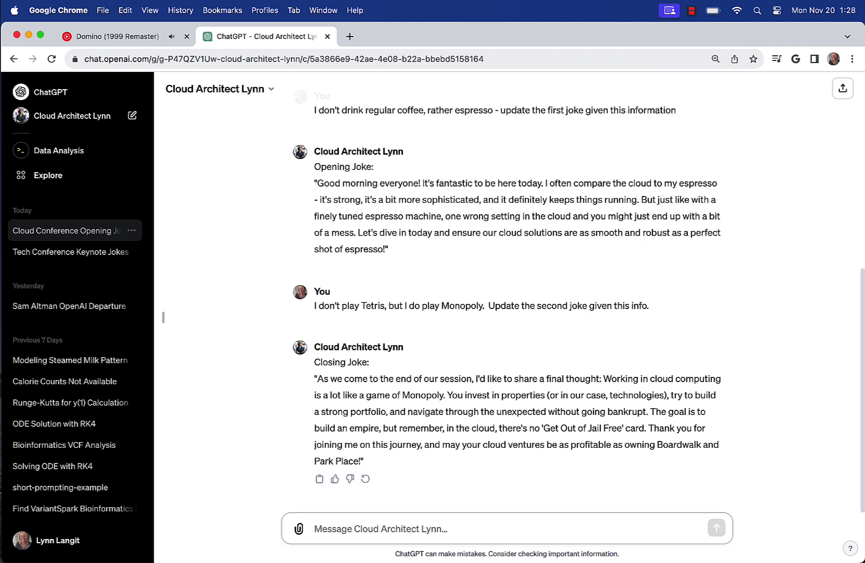
Send a message that the conference will be held in Chicago, IL, asking to update both jokes given this info.
text(I j)
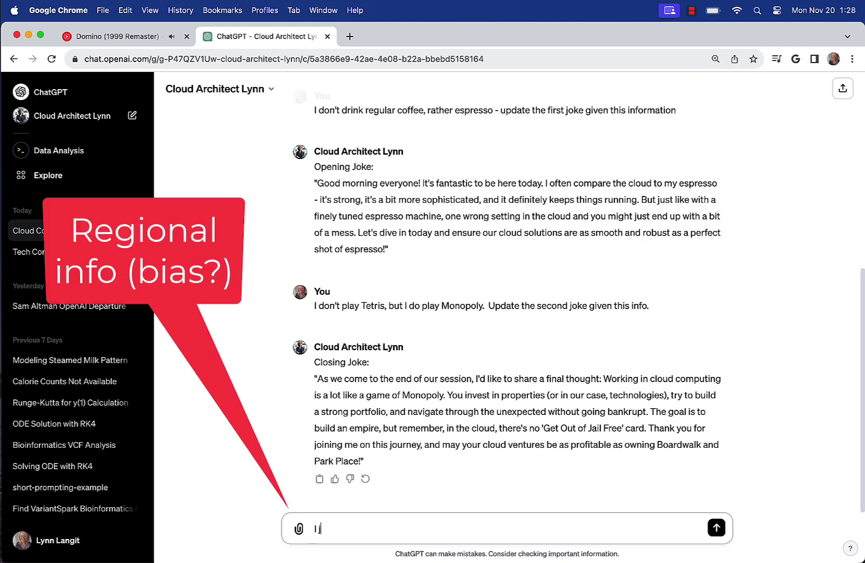
text(ust got some new information abo)
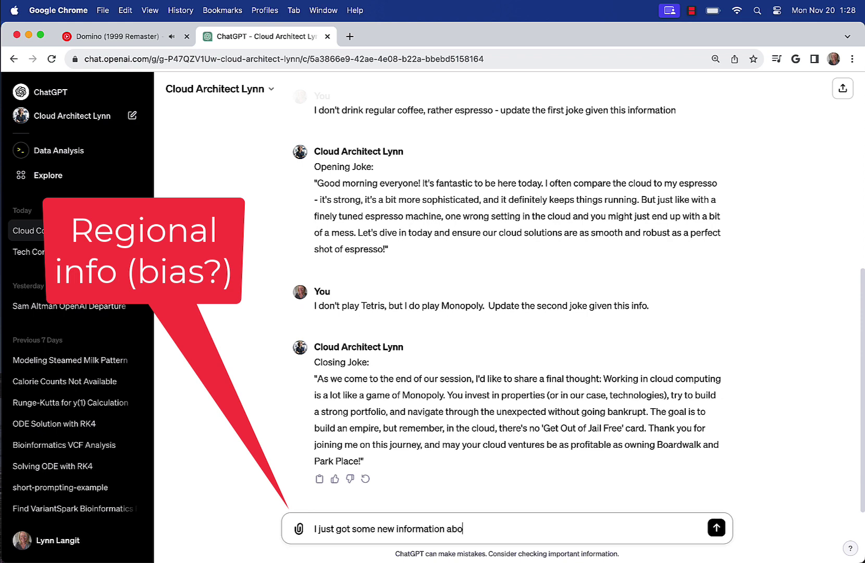
text(ut the conference.  It will b)
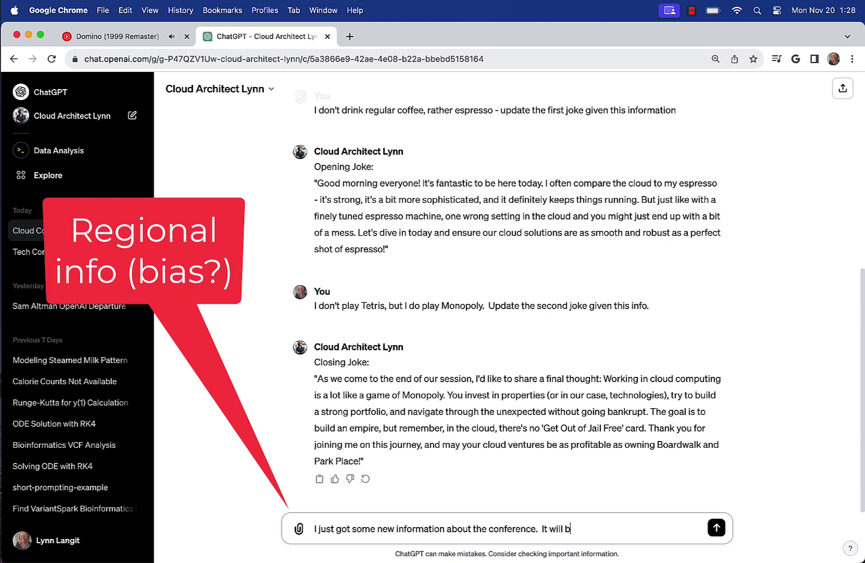
text(e held in Chicago)
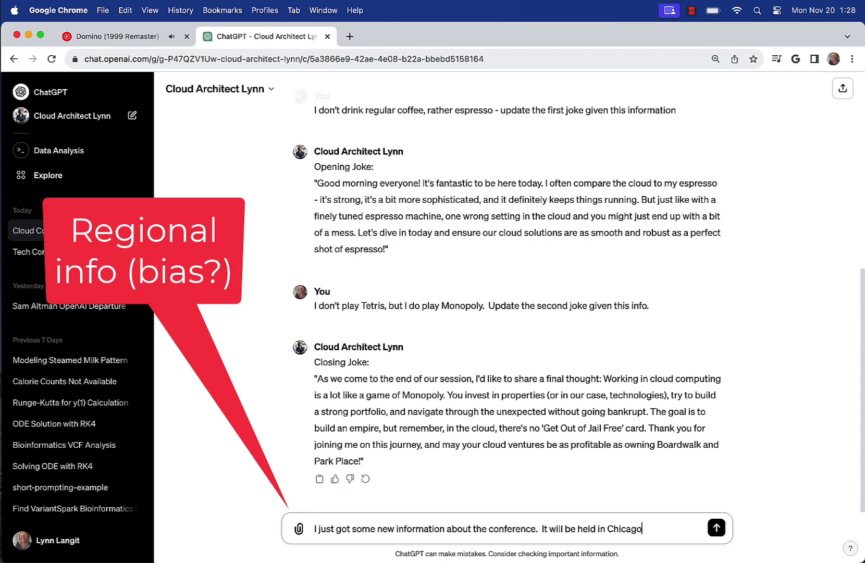
text(, IL.  Update both)
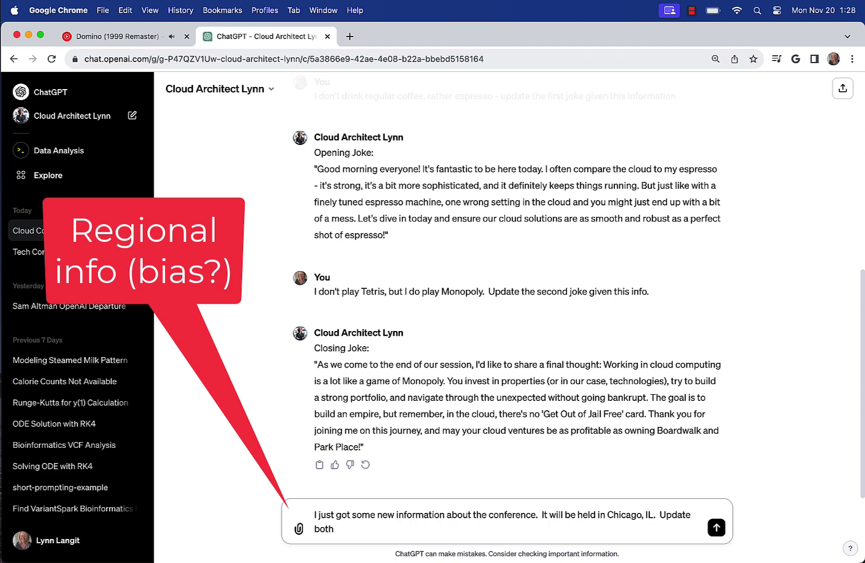
text( jokes given this info)
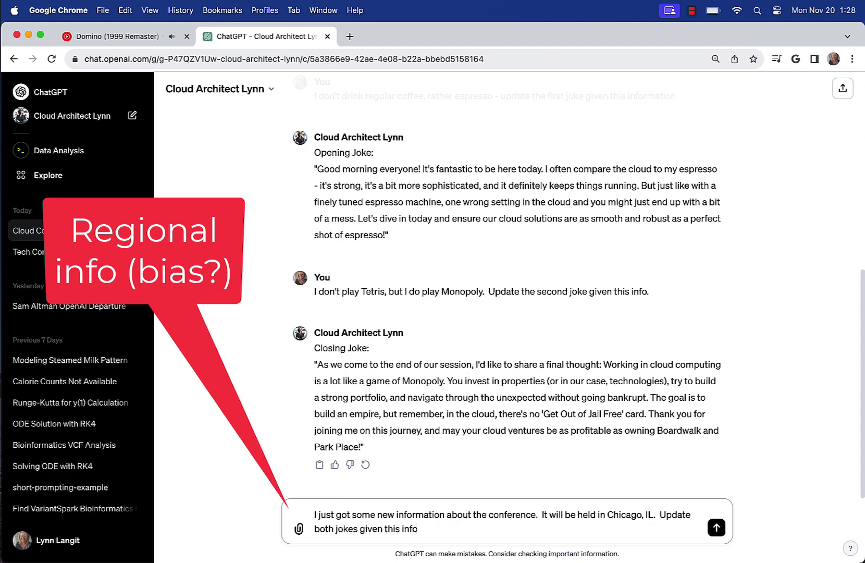
key(Return)
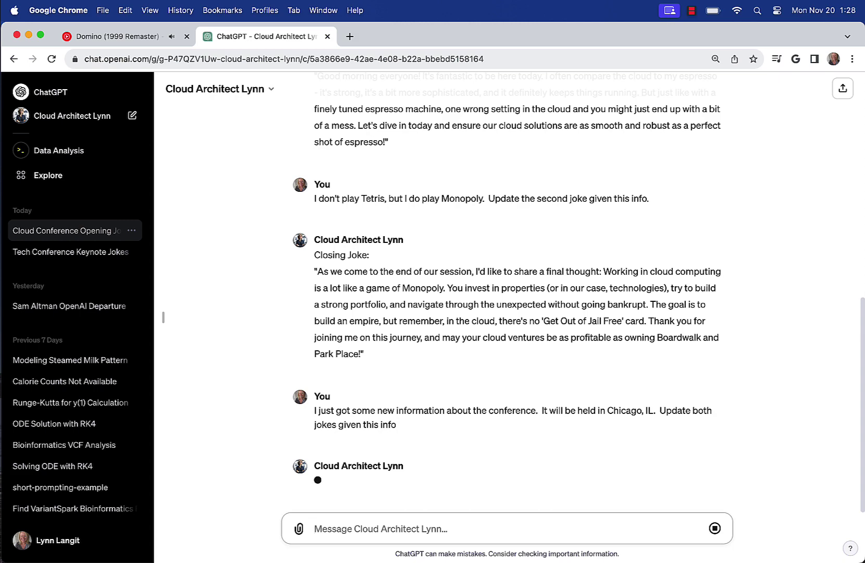